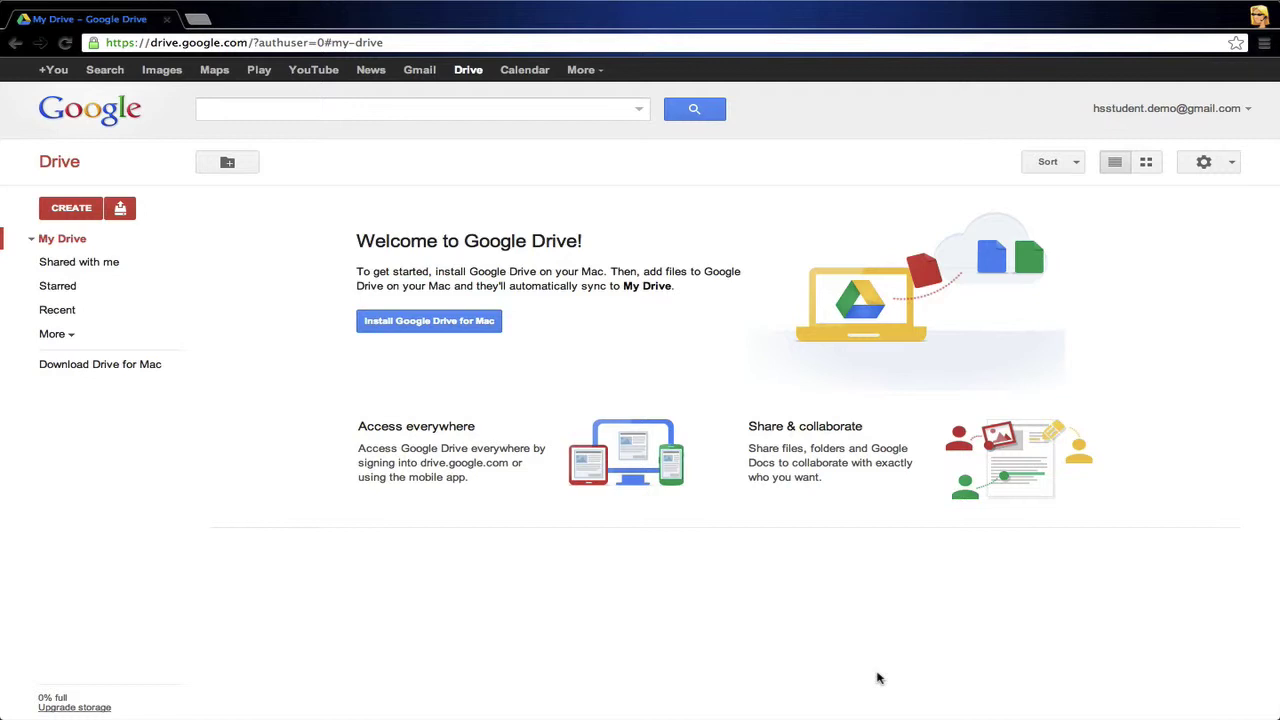
Step: Check the other Drive accounts' desktops, then return to the student account's Drive
key("ctrl+Right")
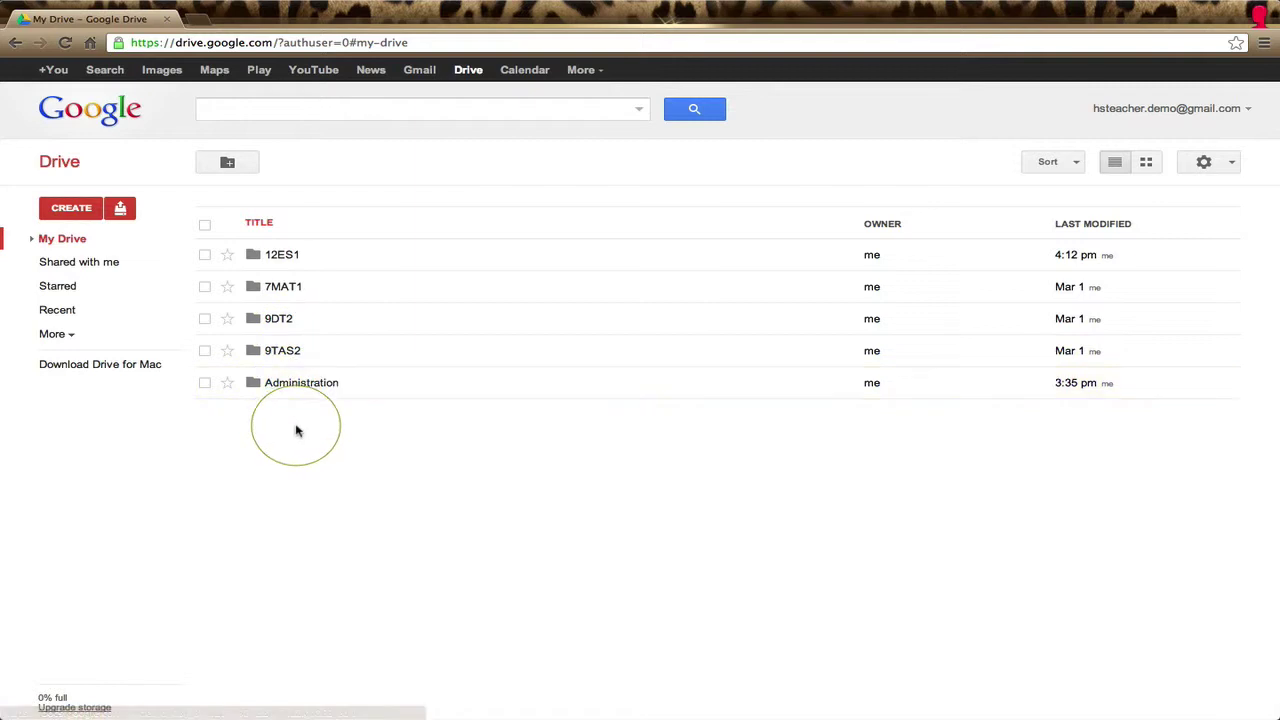
key("ctrl+Right")
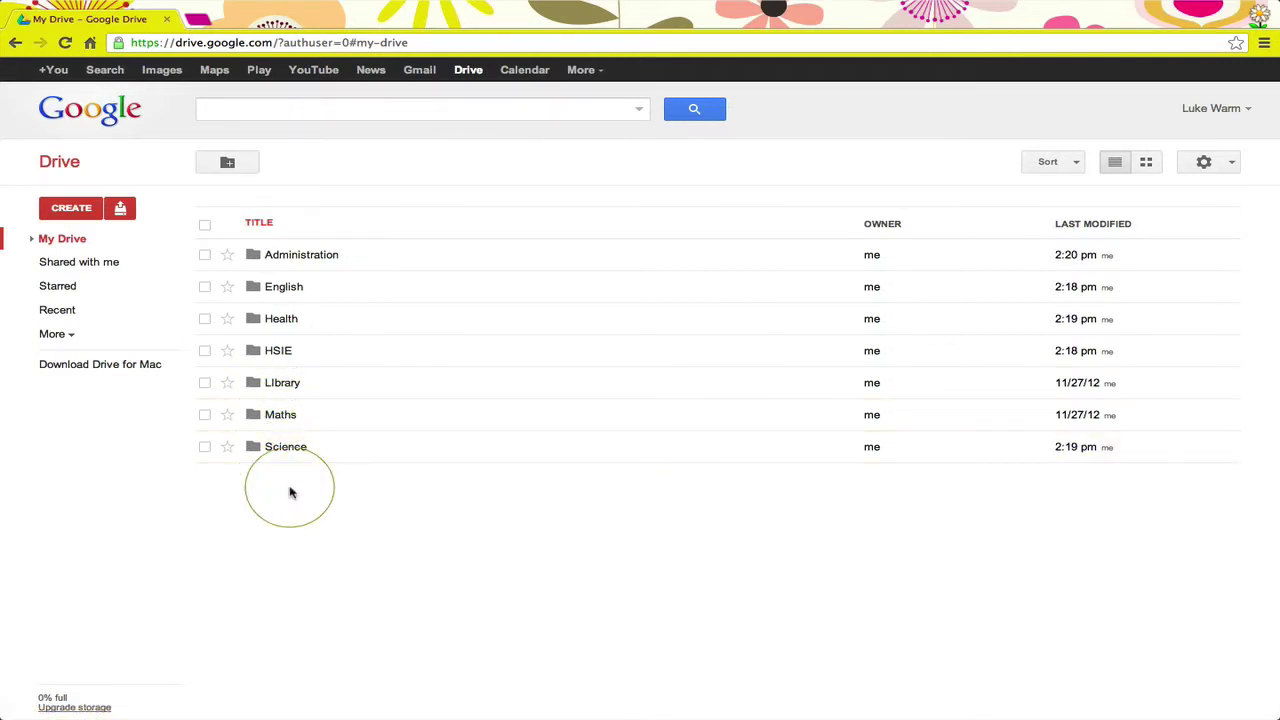
key("ctrl+Left")
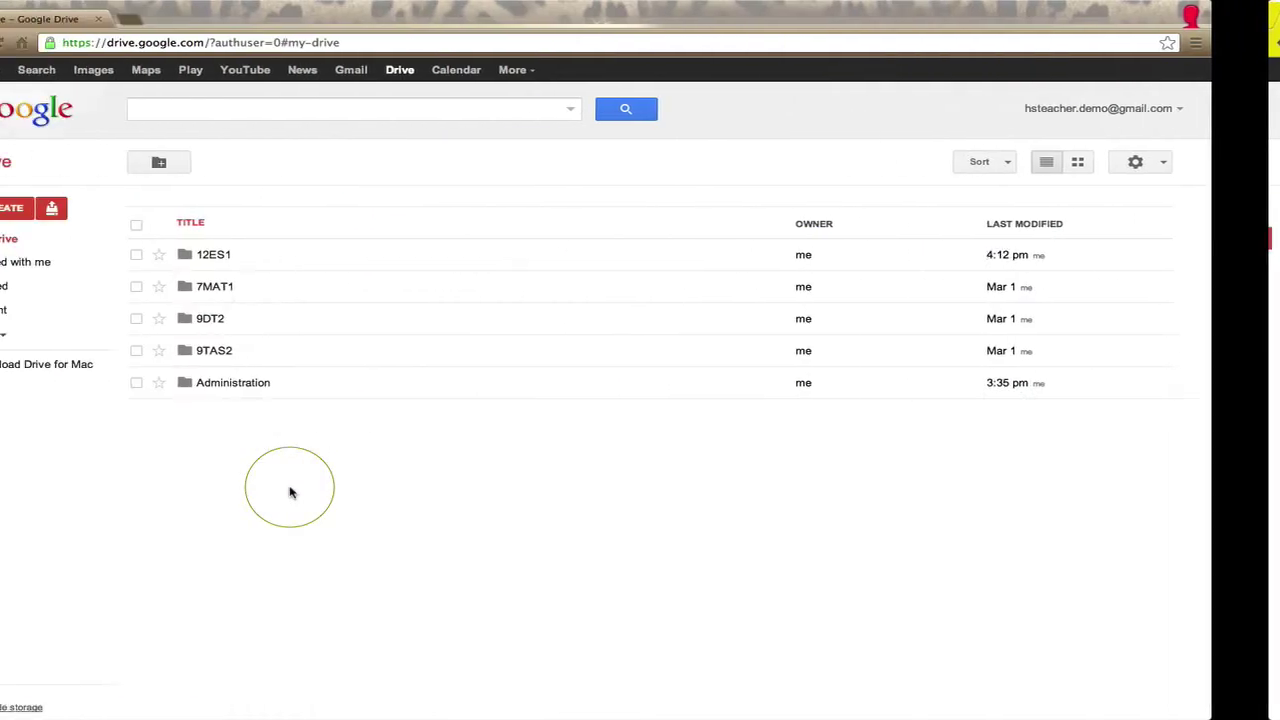
key("ctrl+Left")
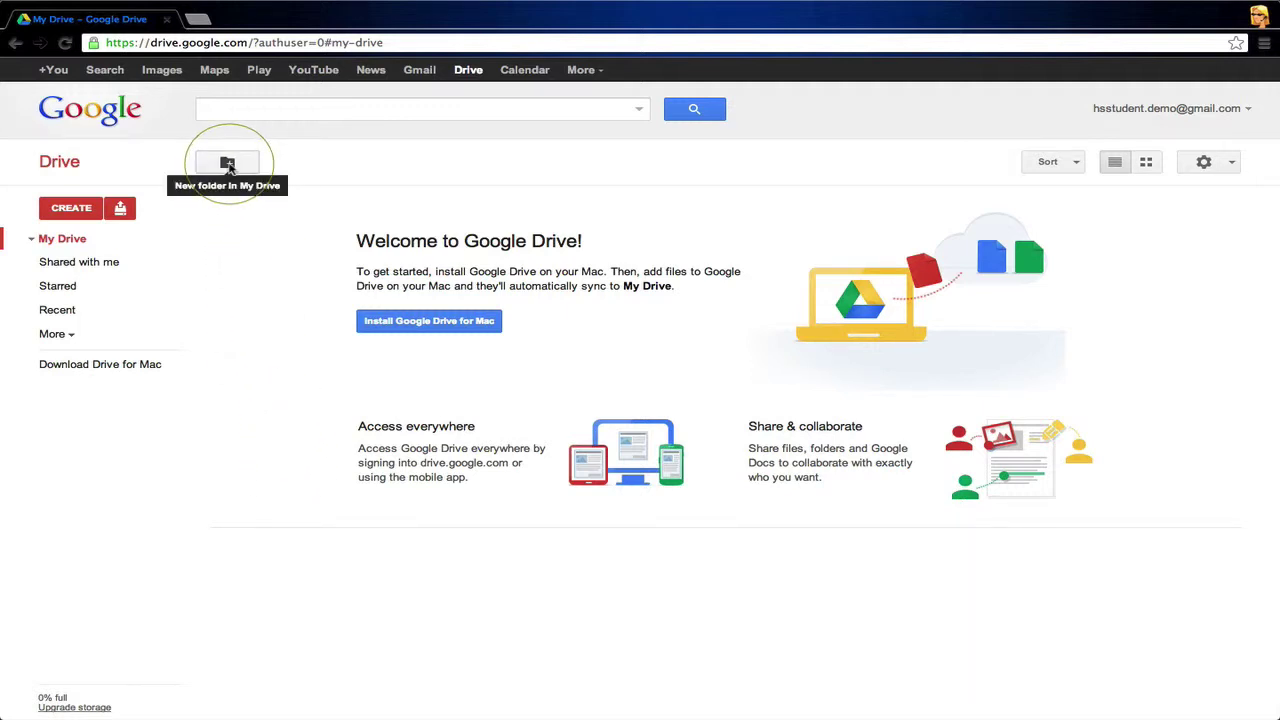
Step: Create a folder named '12ES1 - Time, Justin' in My Drive and select it
left_click(228, 164)
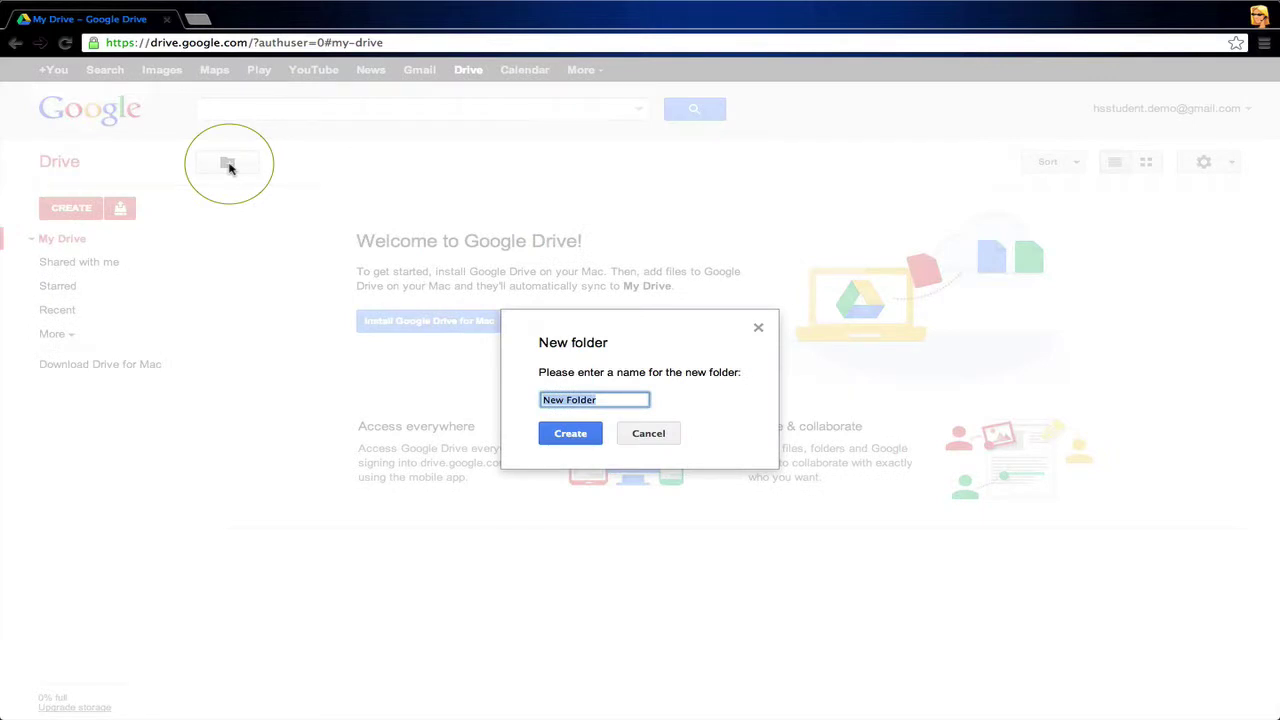
type("12ES1 - Time, Justin")
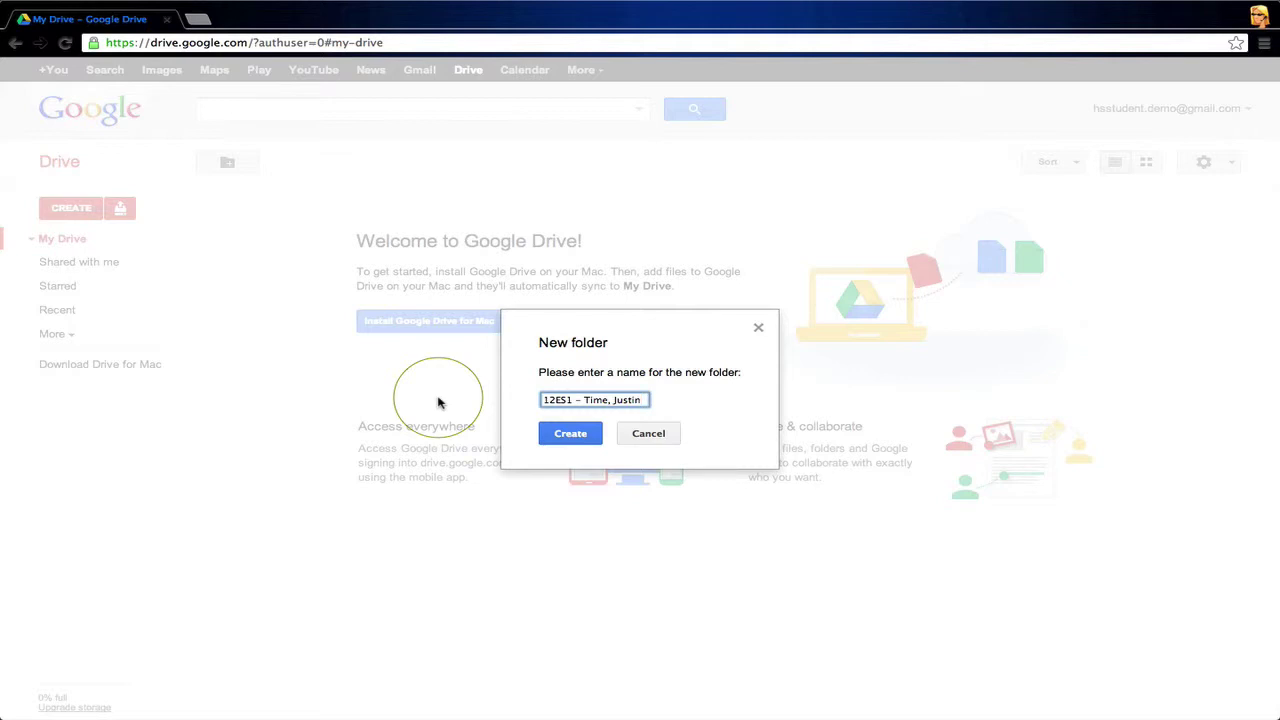
left_click(565, 437)
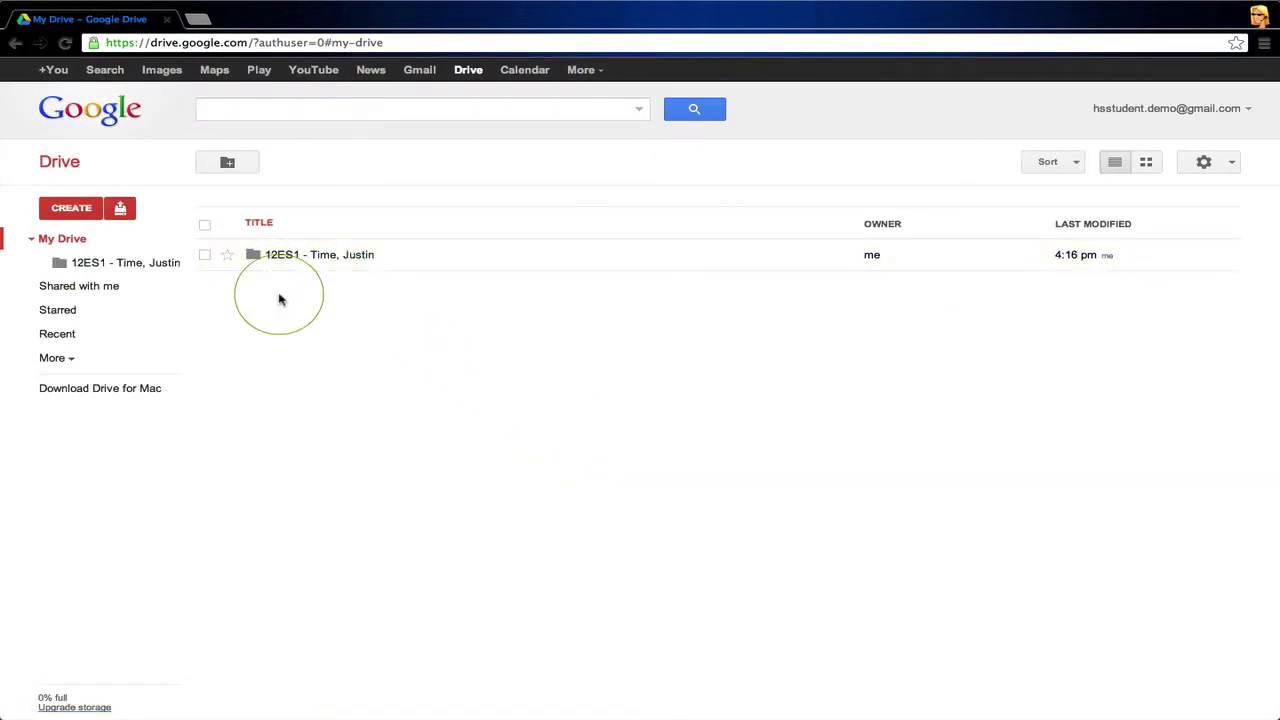
left_click(205, 255)
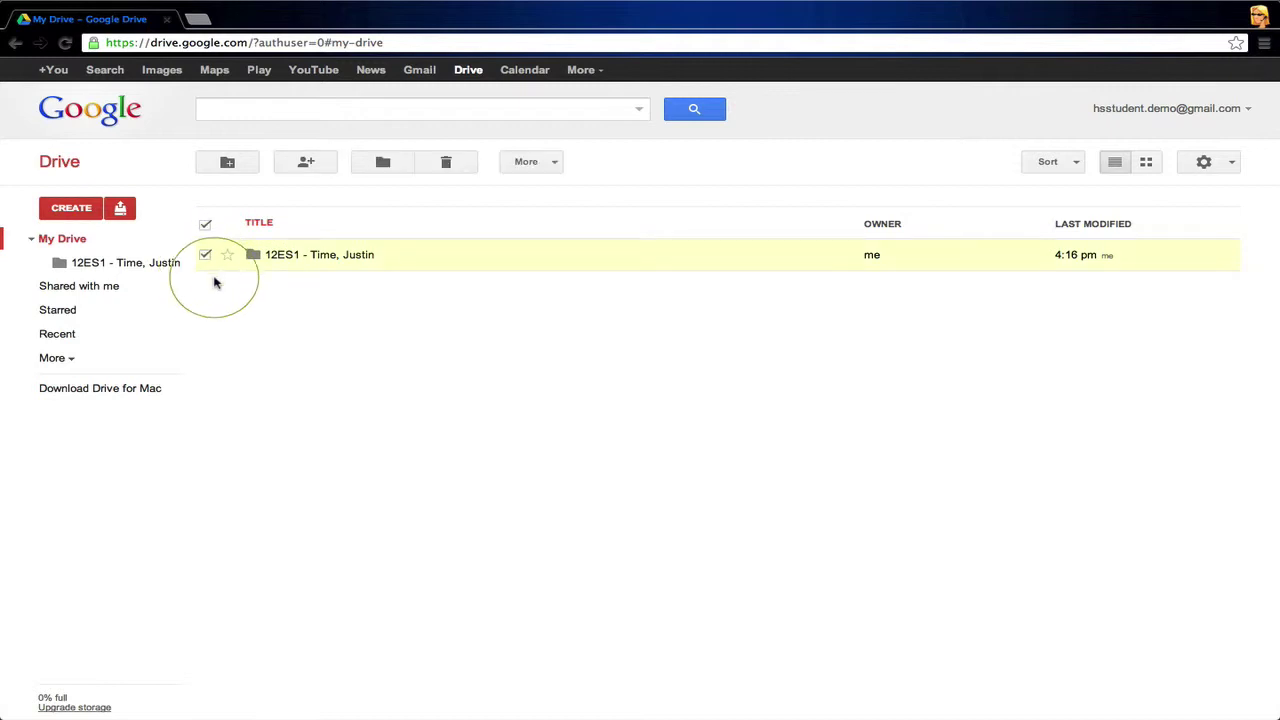
Step: Share the folder with the teacher's e-mail address as an editor, then close sharing settings
left_click(307, 164)
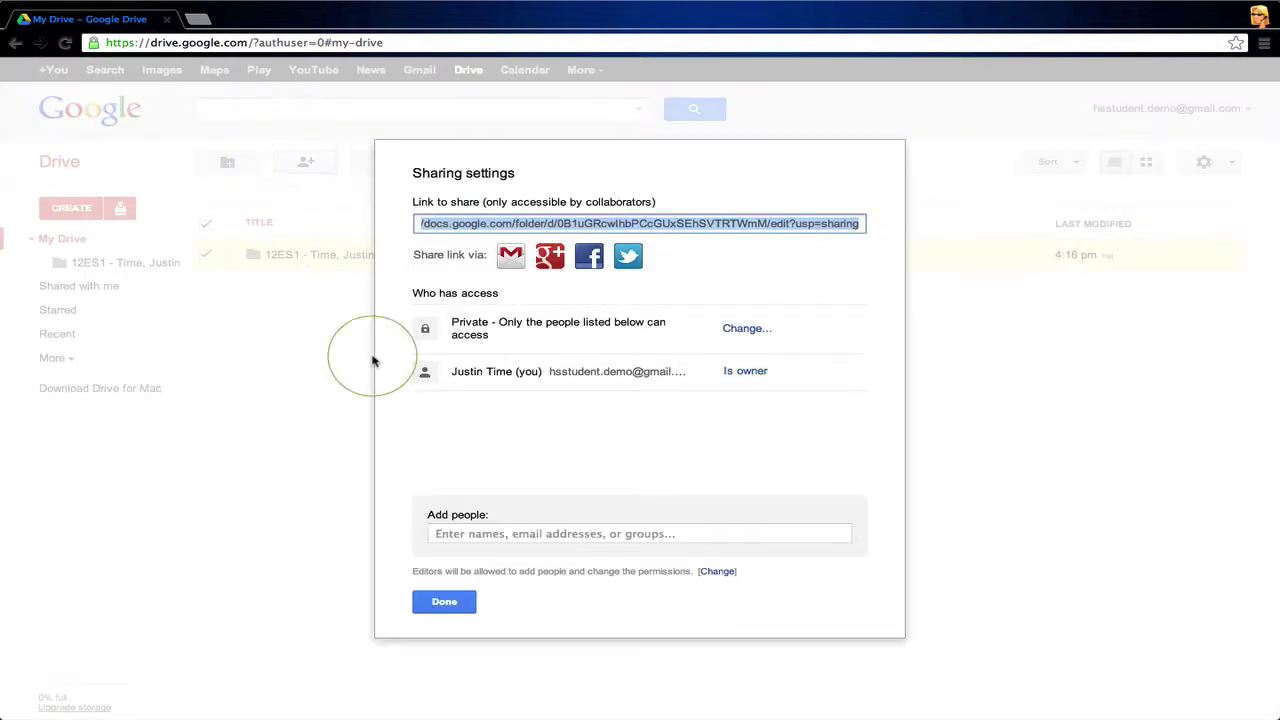
left_click(440, 533)
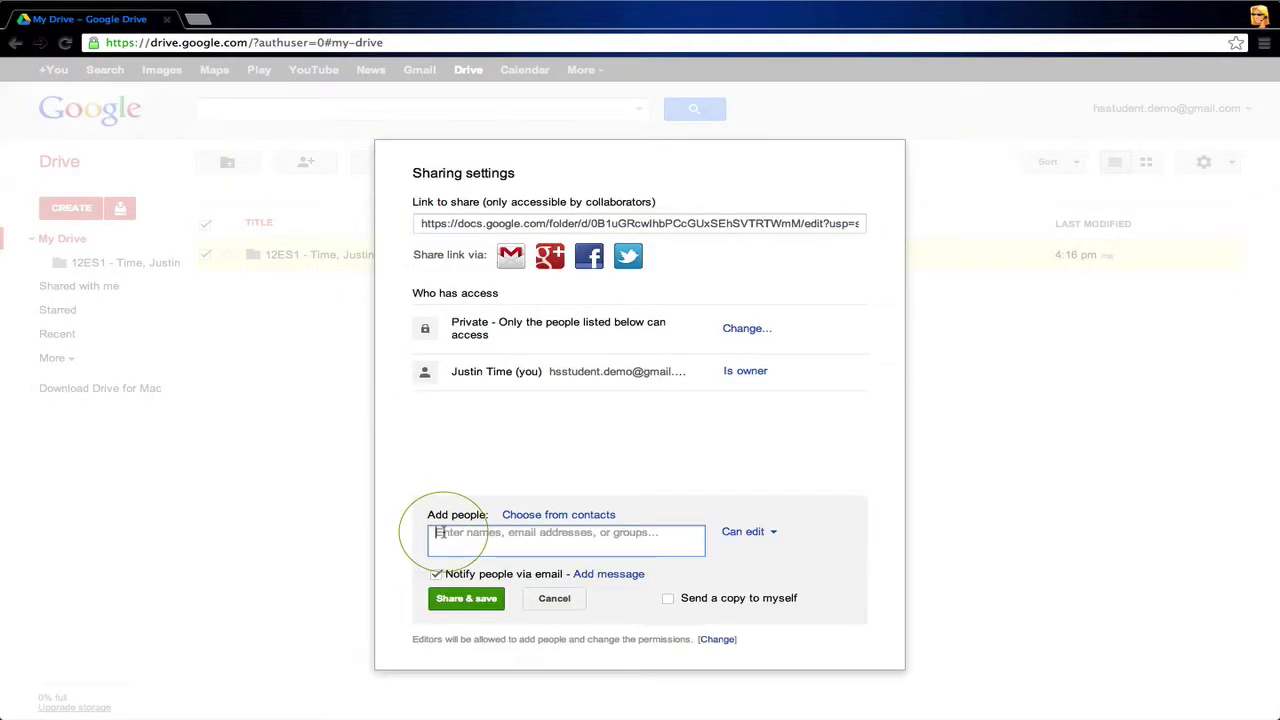
type("hs")
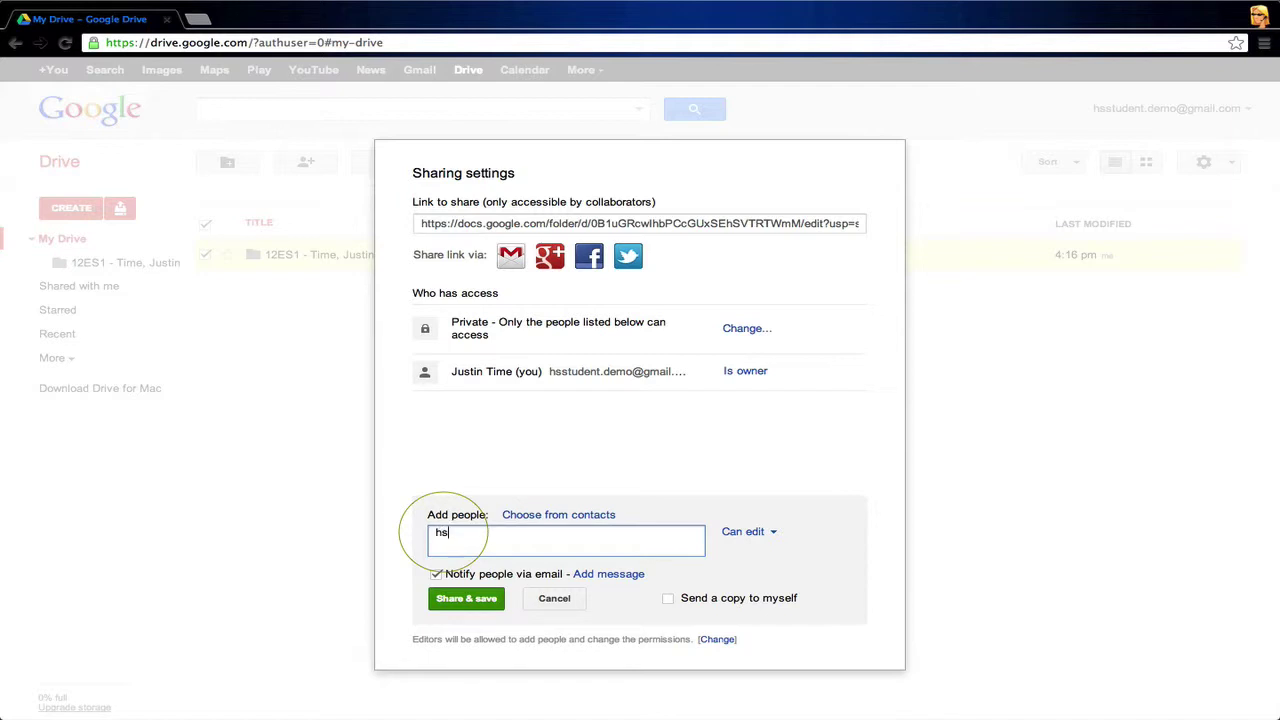
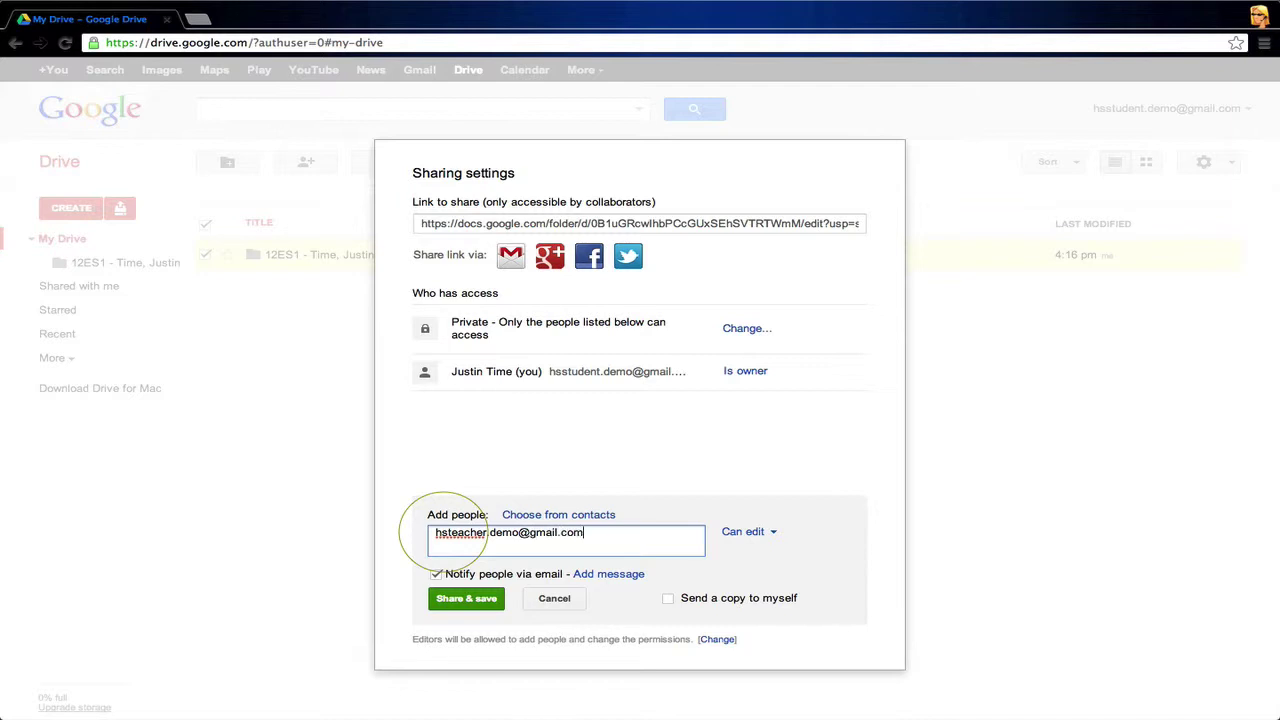
left_click(467, 600)
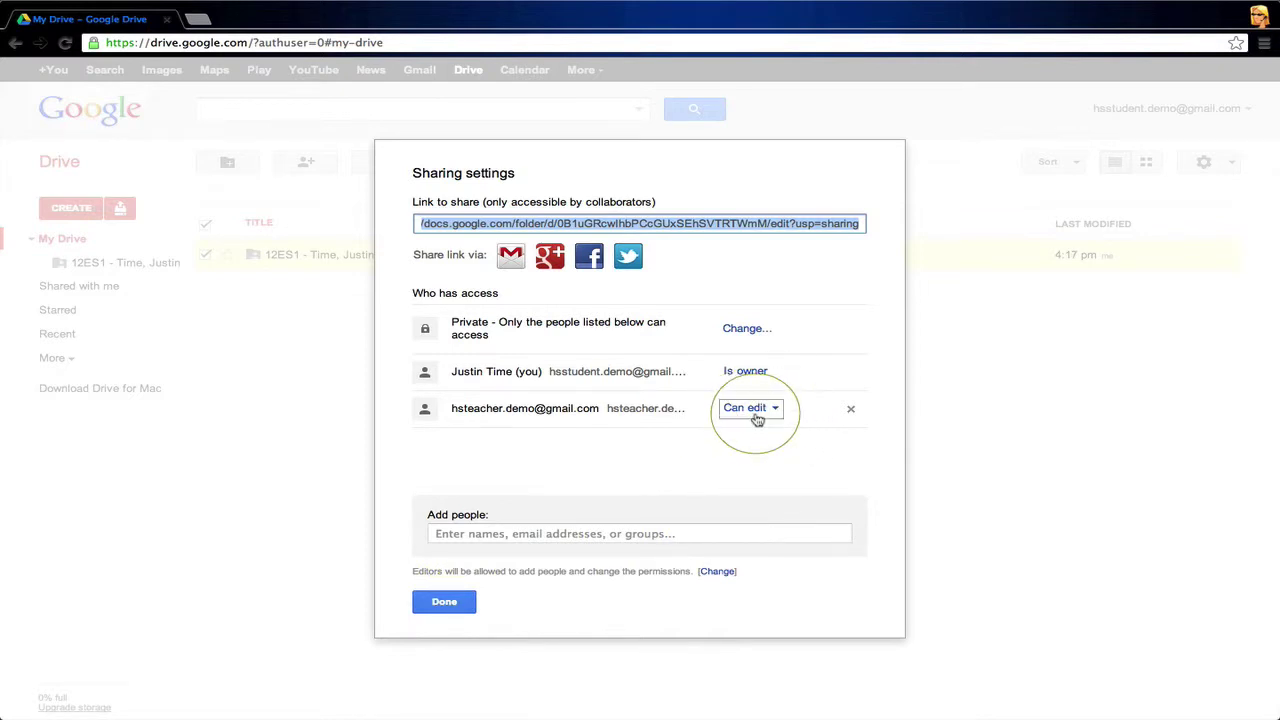
left_click(445, 603)
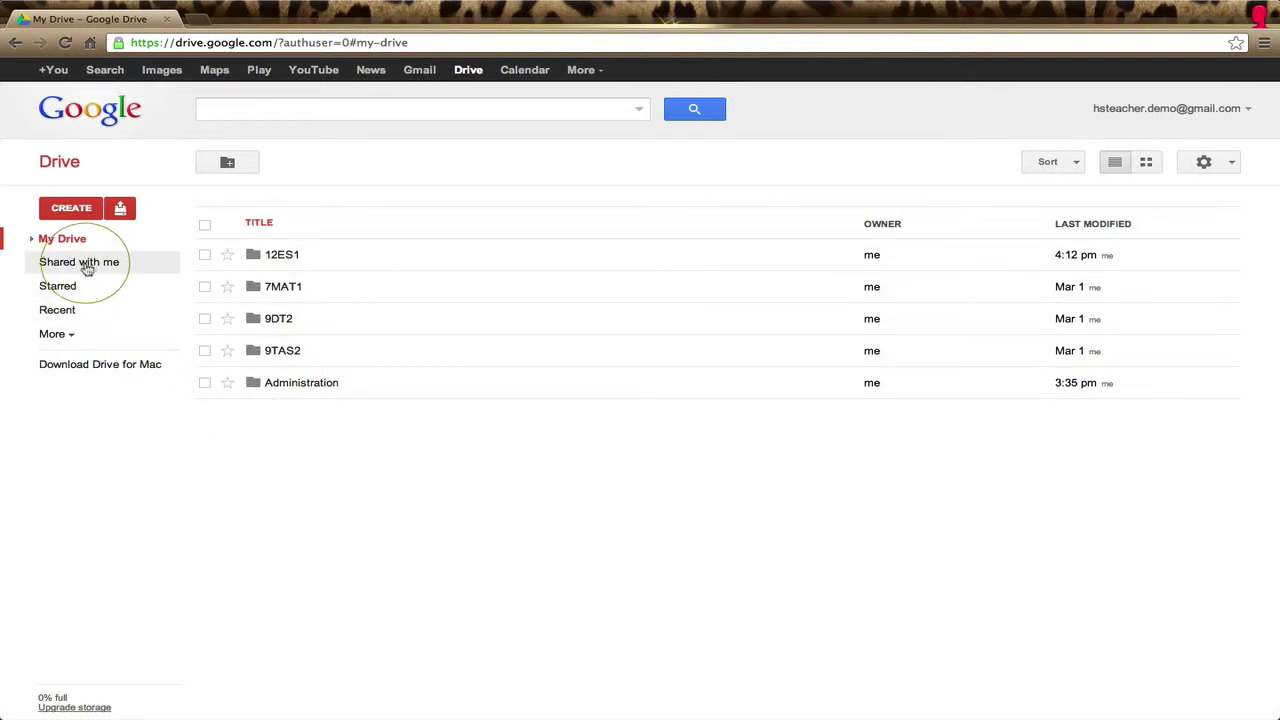
left_click(87, 265)
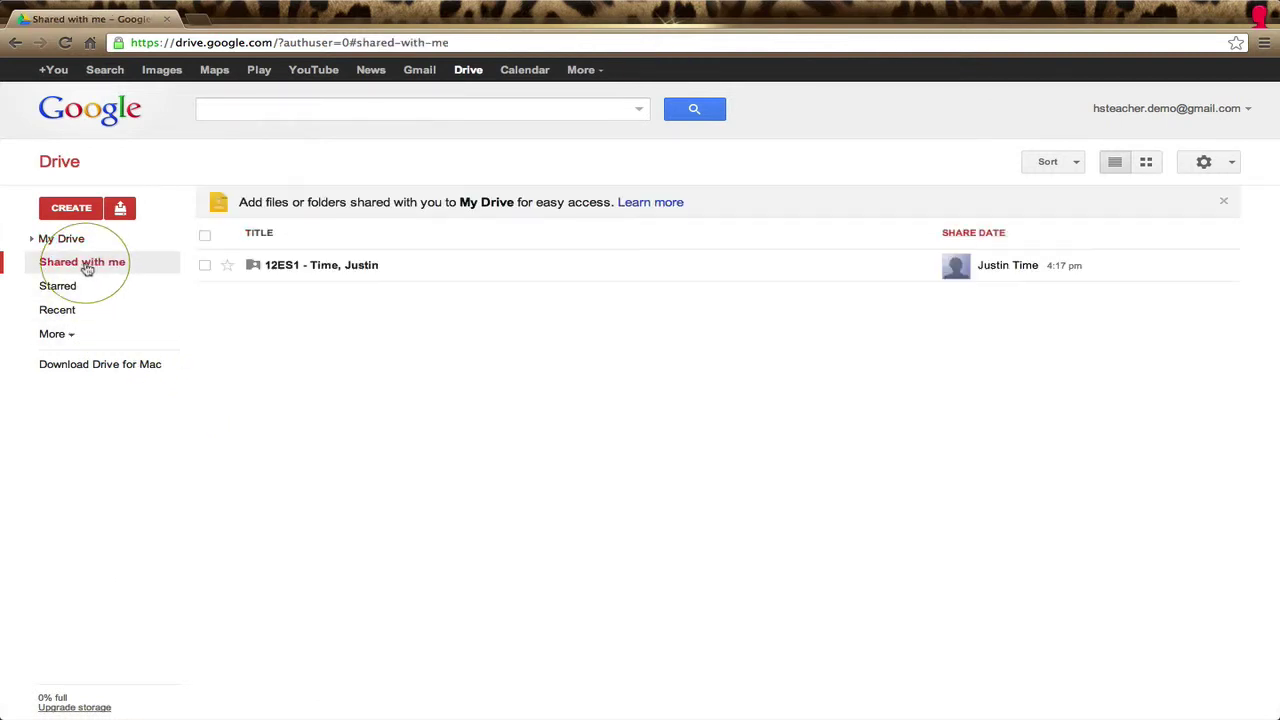
left_click(312, 267)
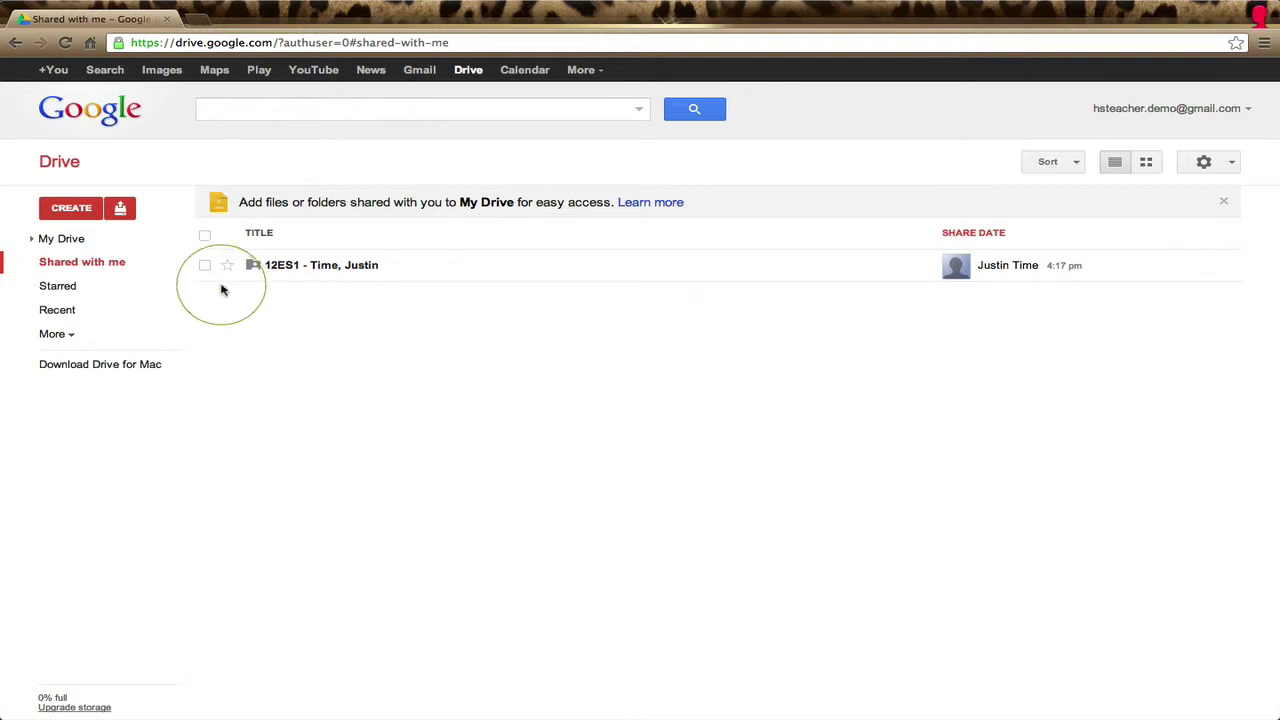
left_click(204, 266)
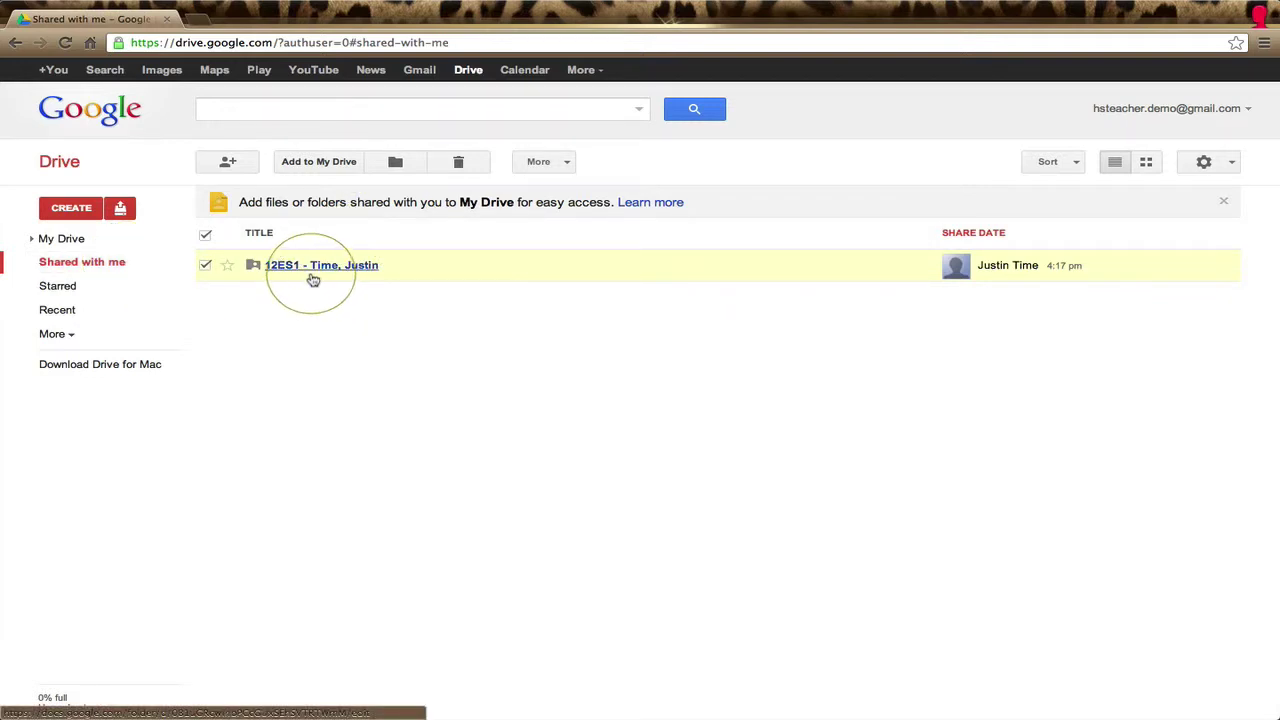
left_click_drag(312, 272, 320, 297)
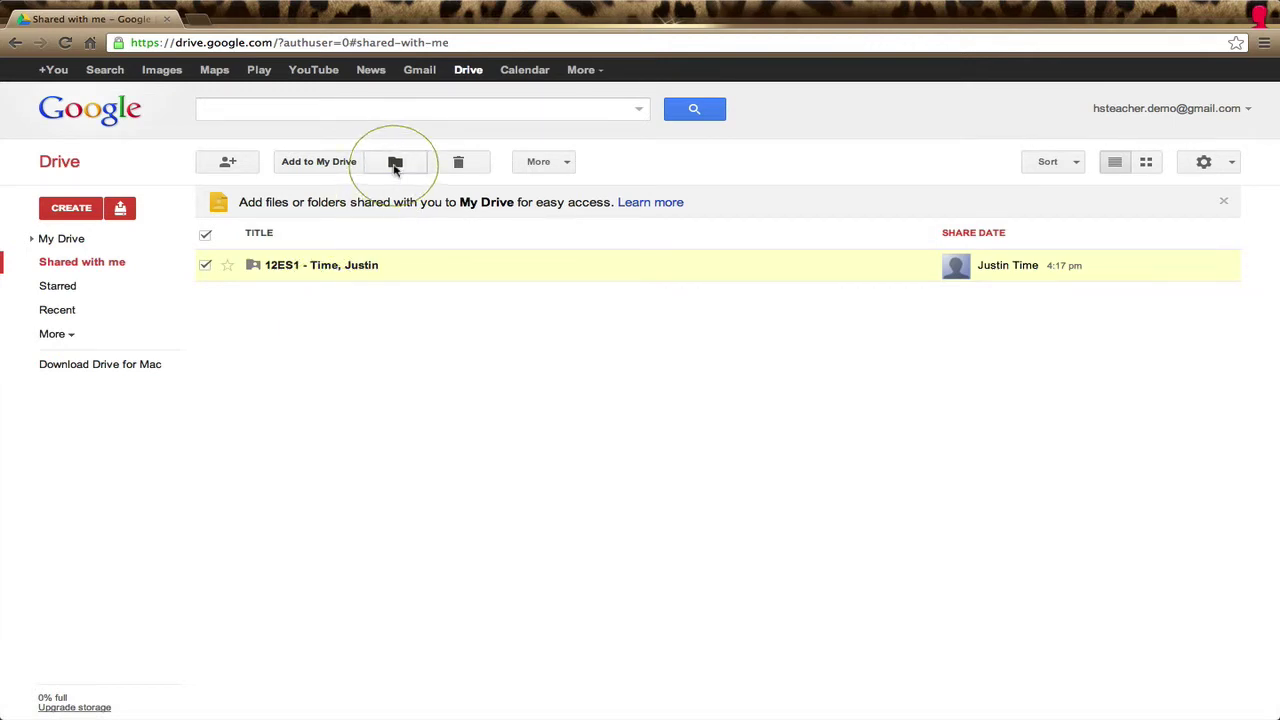
Step: Move the shared folder into the teacher's 12ES1 folder, verify it, then return to the student's Drive
left_click(395, 164)
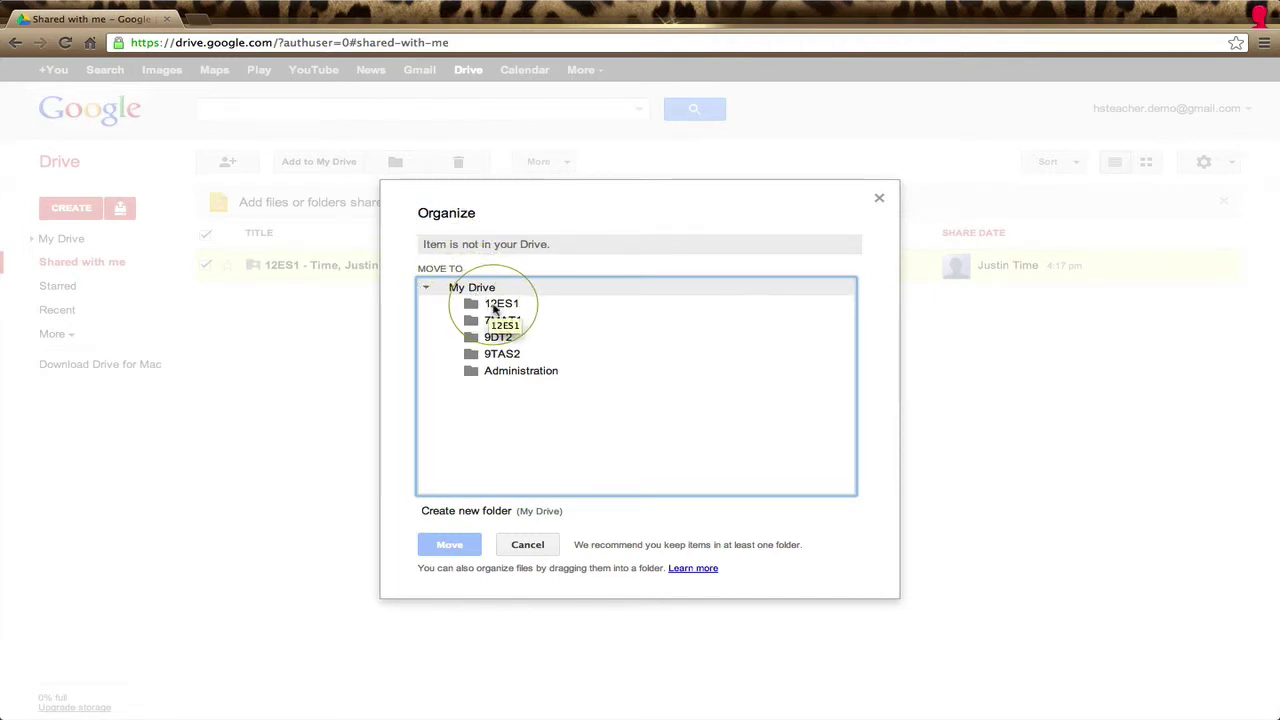
left_click(493, 308)
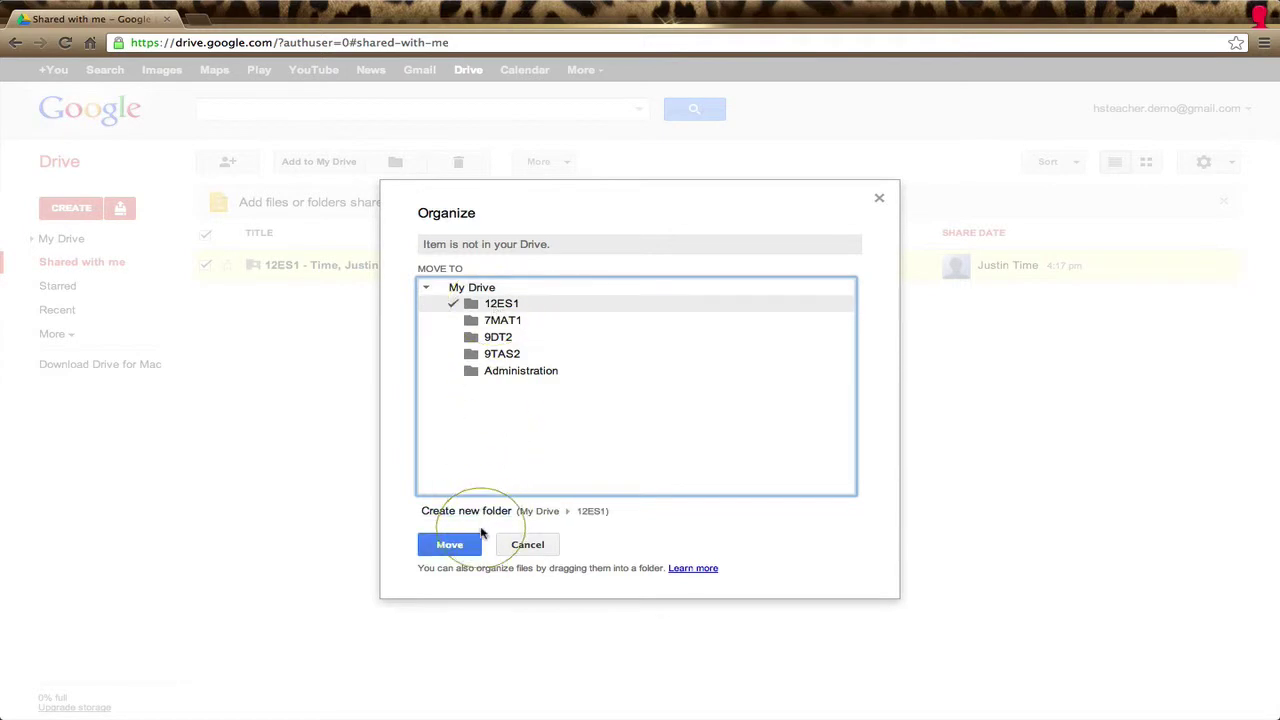
left_click(450, 545)
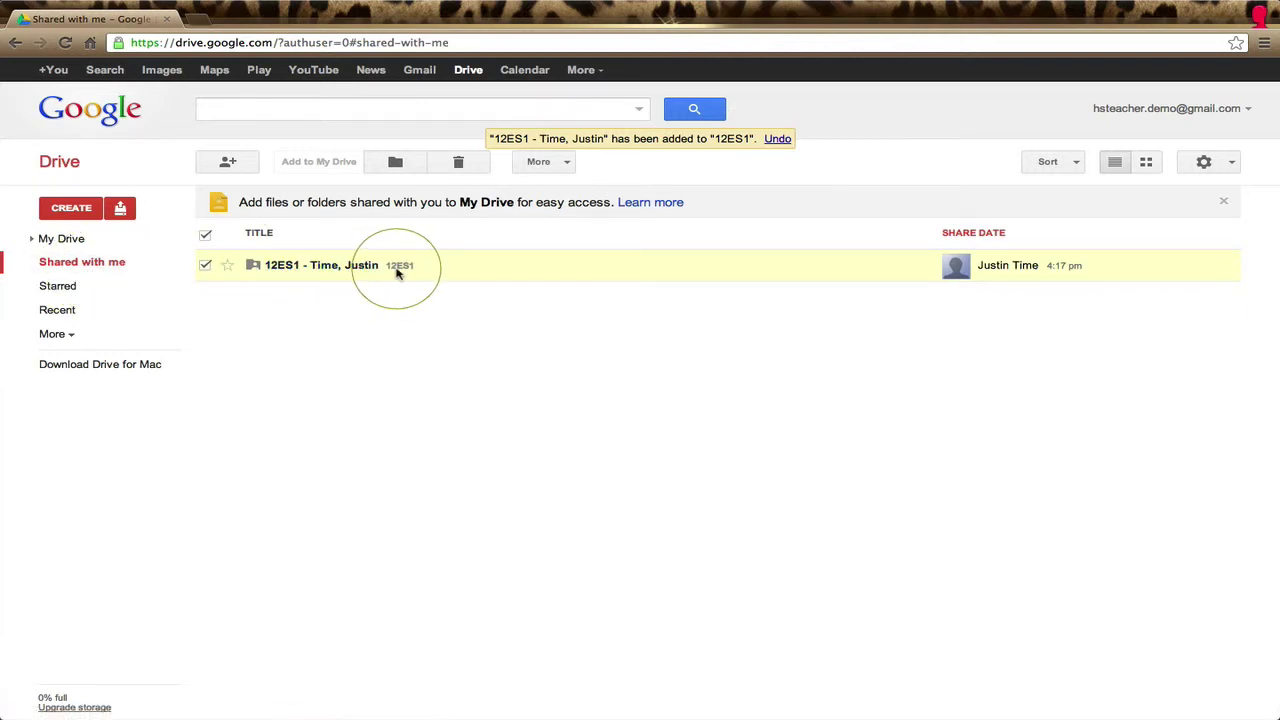
left_click(73, 244)
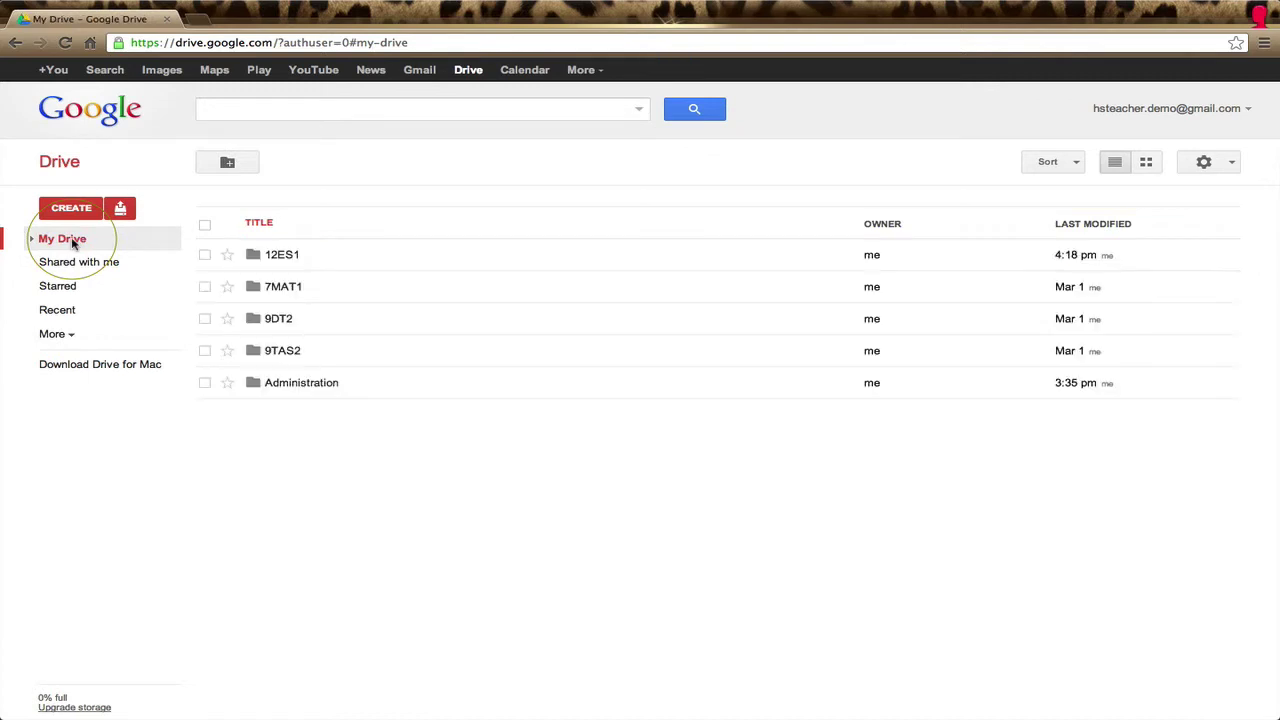
left_click(288, 256)
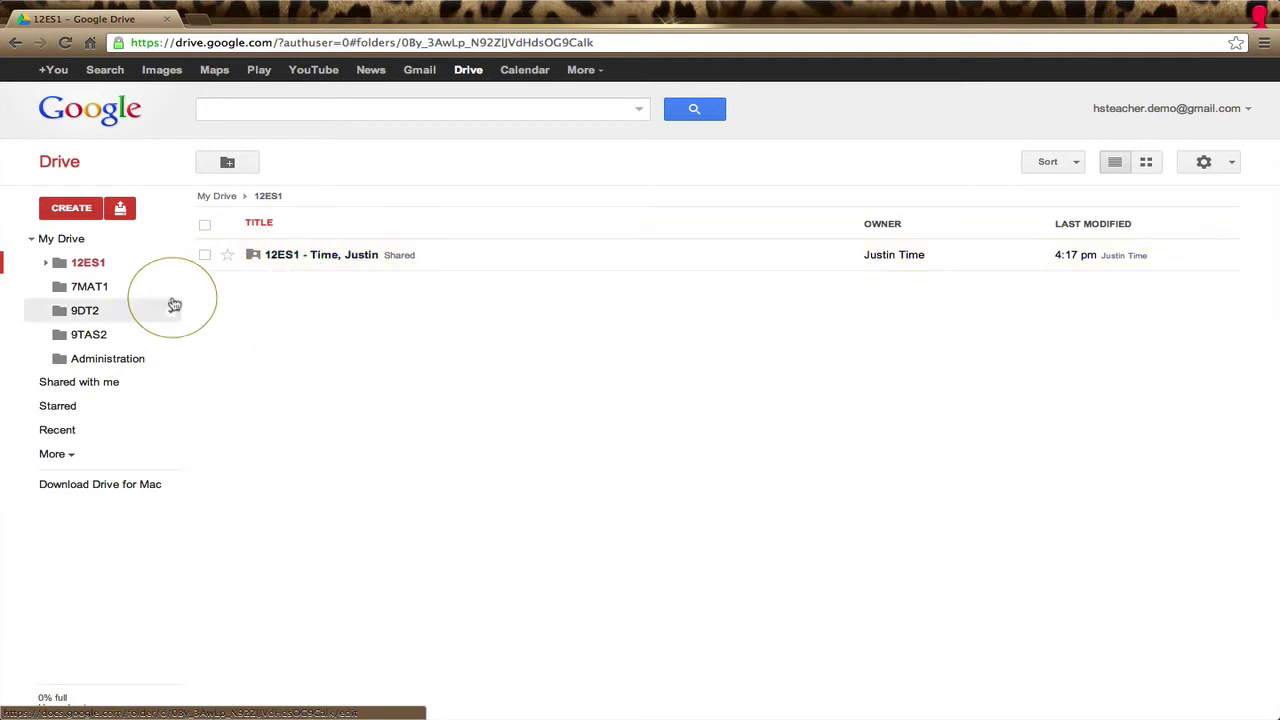
left_click(64, 240)
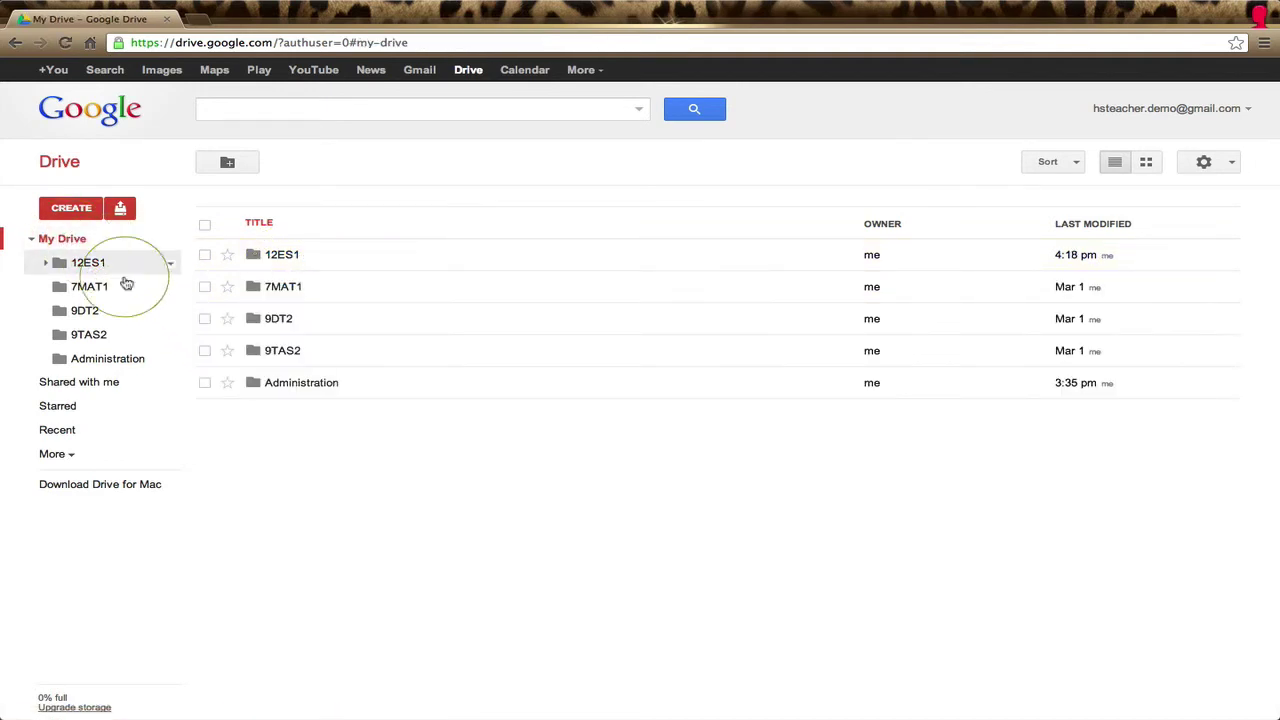
key("ctrl+Right")
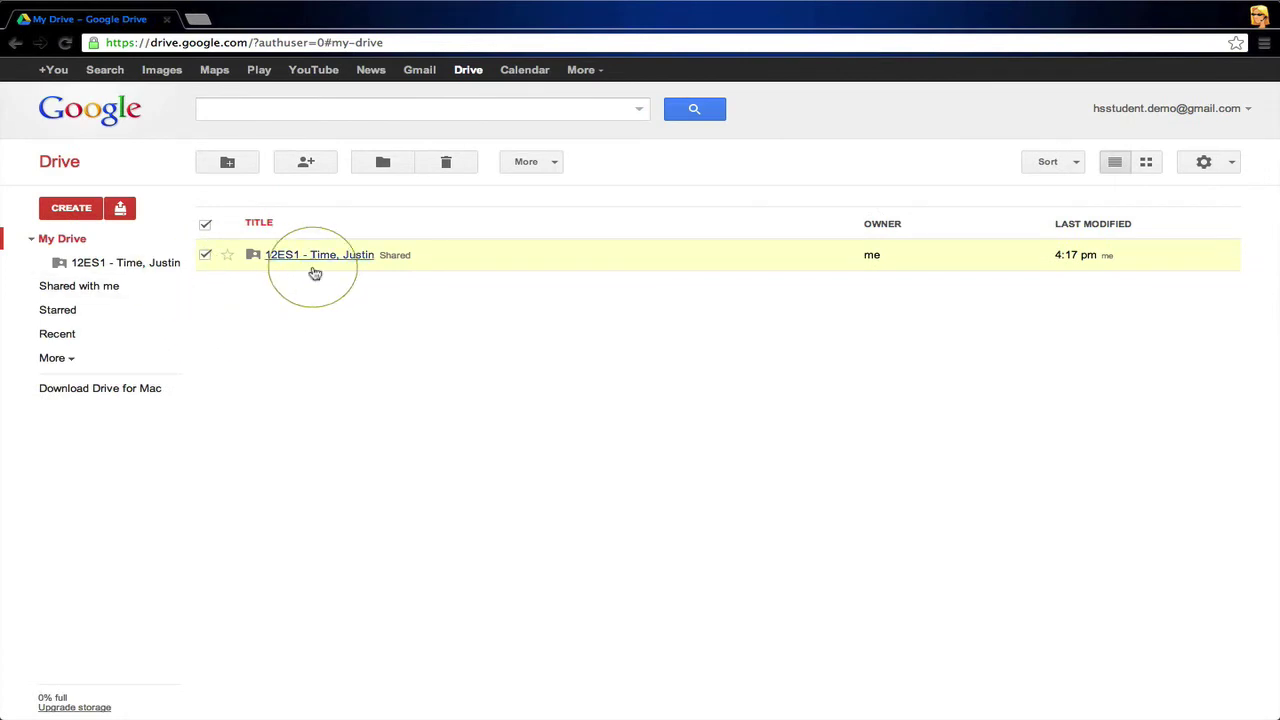
Step: Create a new Google Doc inside '12ES1 - Time, Justin', keeping the folder's sharing
left_click(318, 262)
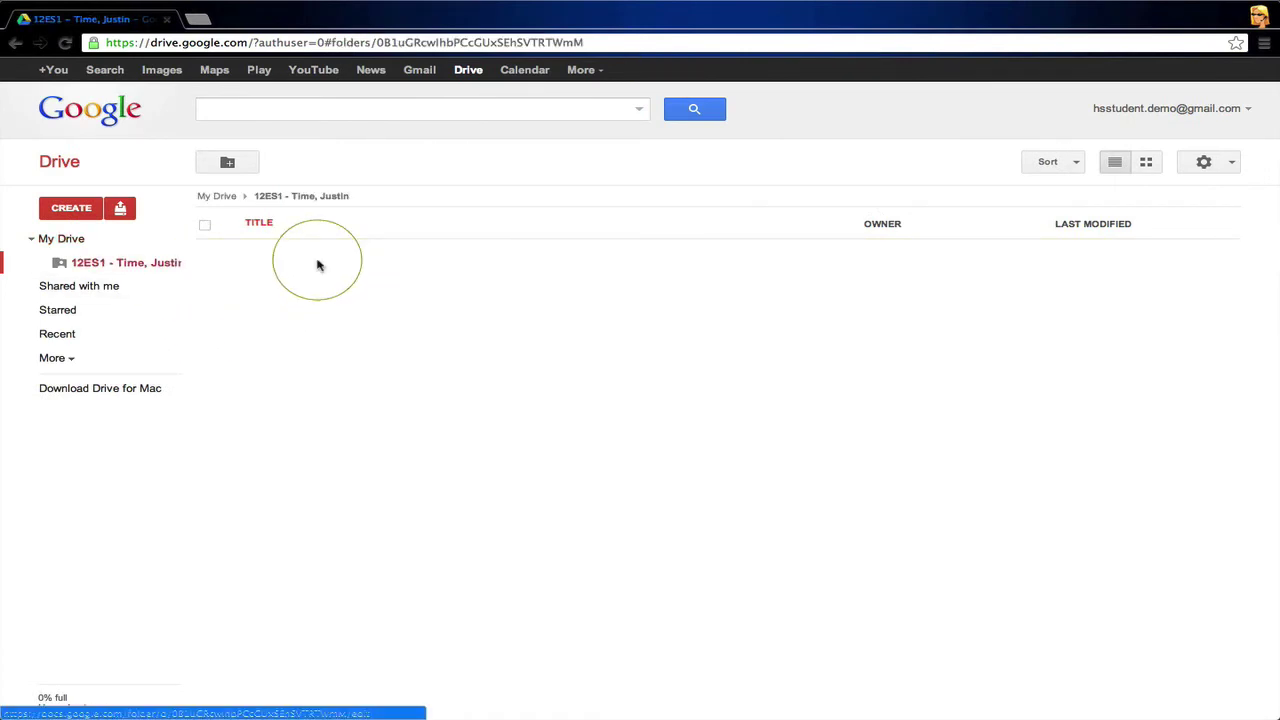
left_click(70, 207)
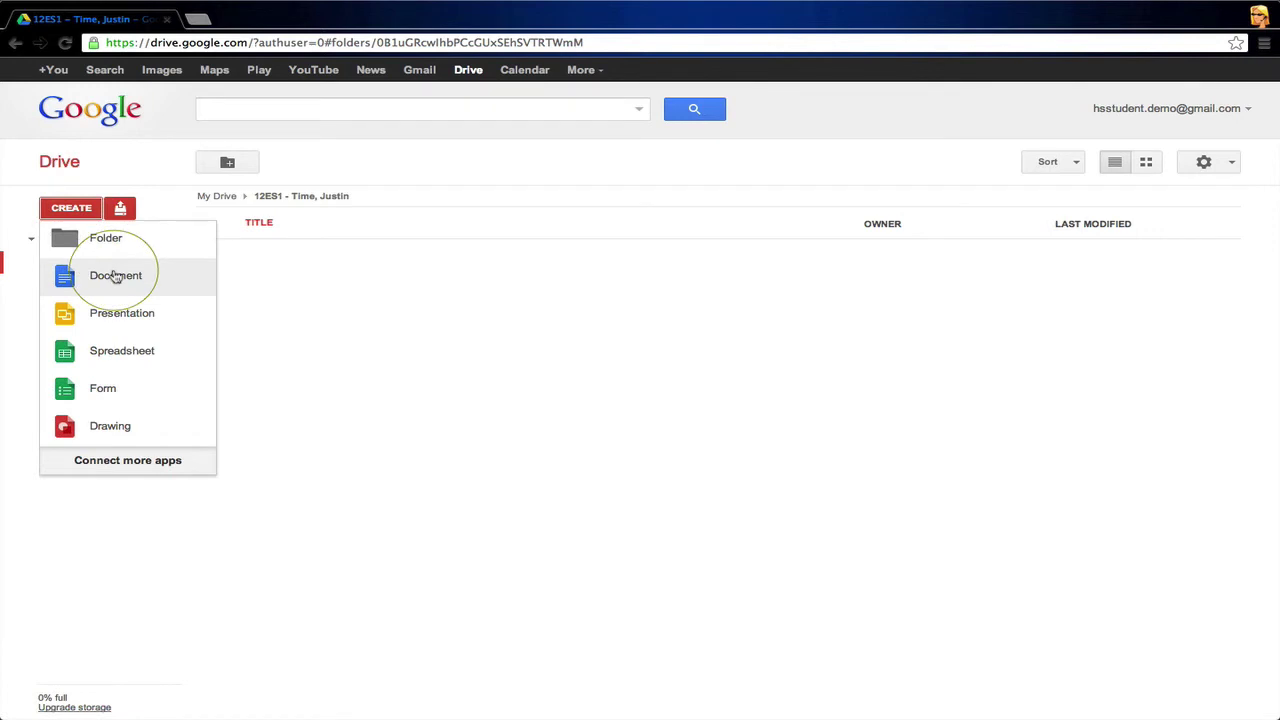
left_click(115, 276)
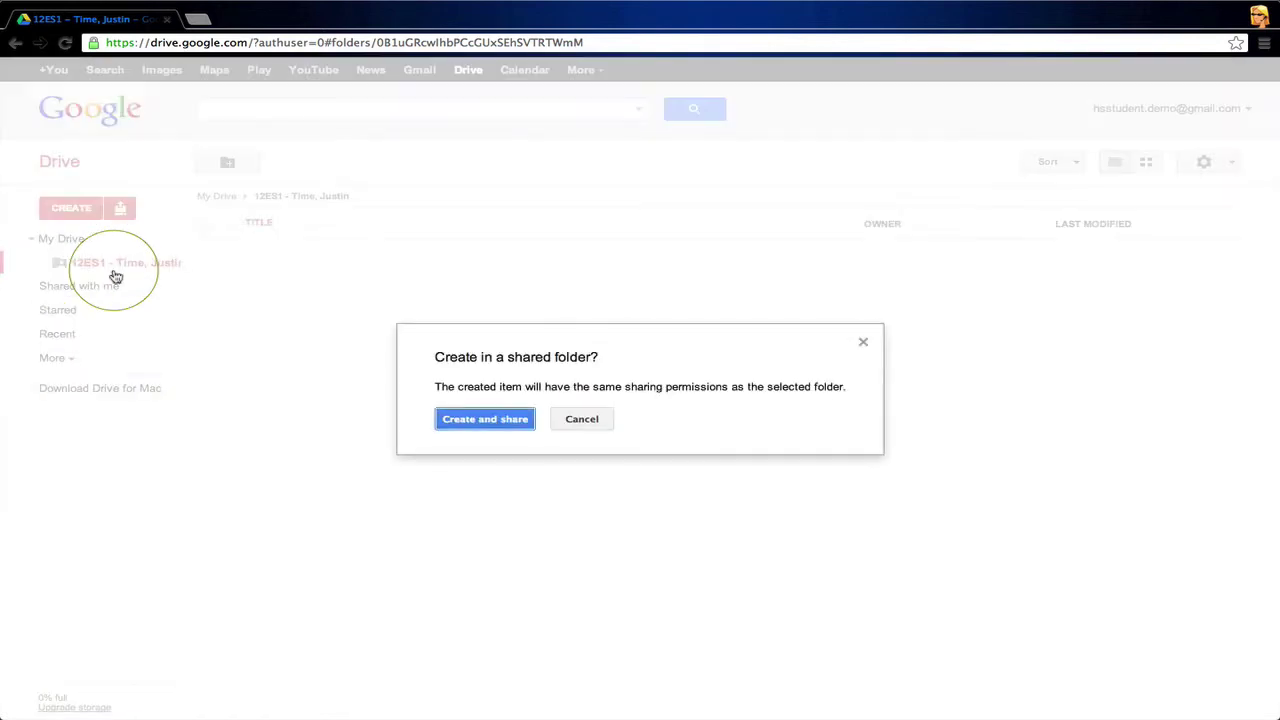
left_click(484, 419)
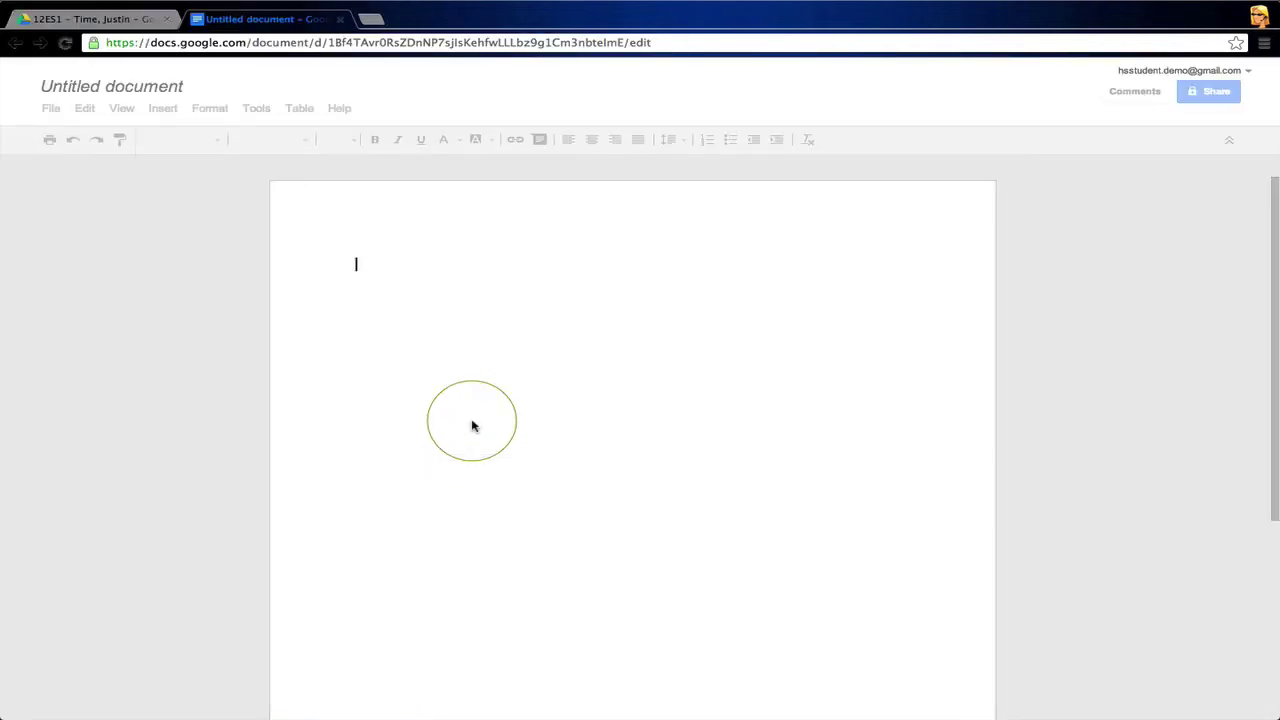
Step: Paste the research text, title the doc 'Research Findings - Justin', and close it
type("Research Findings  \"Neque porro quisquam est qui dolorem ipsum quia dolor sit amet, consectetur, adipisci velit...\"  Lorem Ipsum is simply dummy text of the printing and typesetting industry. Lorem Ipsum has been the industry's standard dummy text ever since the 1500s, when an unknown printer took a galley of type and scrambled it to make a type specimen book. It has survived not only five centuries, but also the leap into electronic typesetting, remaining essentially unchanged. It was popularised in the 1960s with the release of Letraset sheets containing Lorem Ipsum passages, and more recently with desktop publishing software like Aldus PageMaker including versions of Lorem Ipsum.  It is a long established fact that a reader will be distracted by the readable content of a page when looking at its layout. The point of using Lorem Ipsum is that it has a more-or-less normal distribution of letters, as opposed to using 'Content here, content here', making it look like readable English. Many desktop publishing packages and web page editors now use Lorem Ipsum as their default model text, and a search for 'lorem ipsum' will uncover many web sites still in their infancy. Various versions have evolved over the years, sometimes by accident, sometimes on purpose (injected humour and the like).")
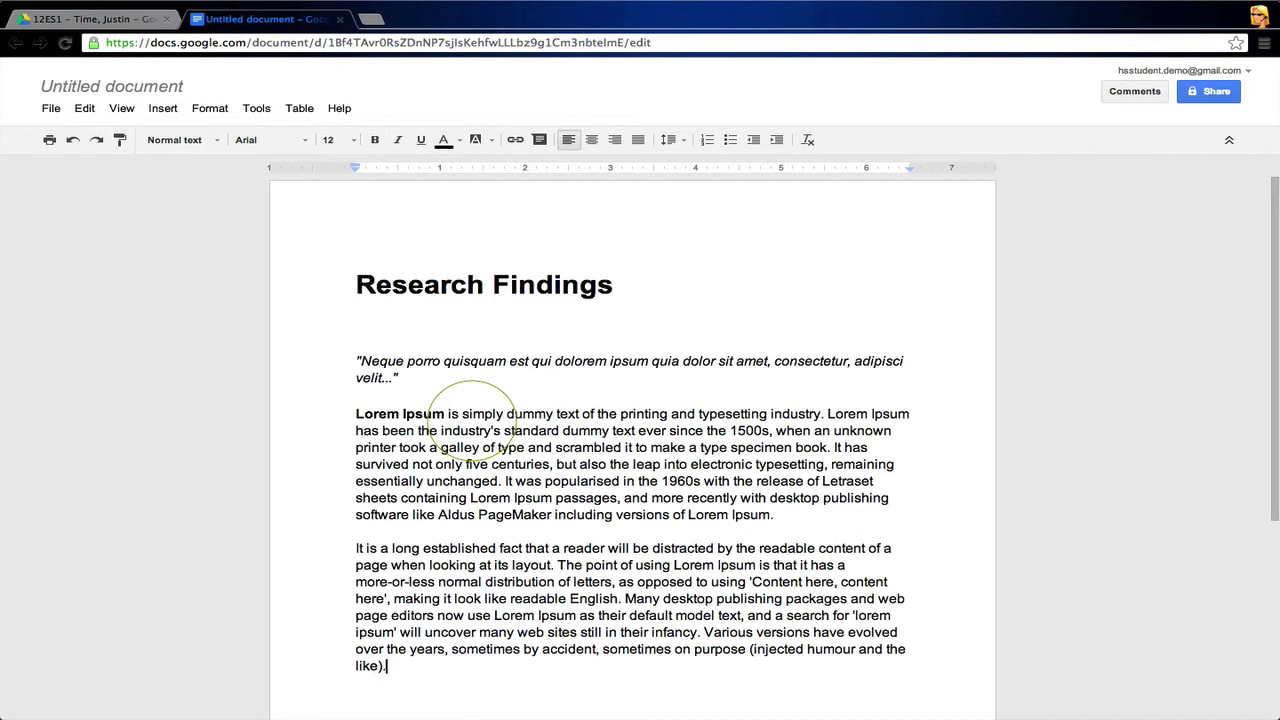
left_click(160, 96)
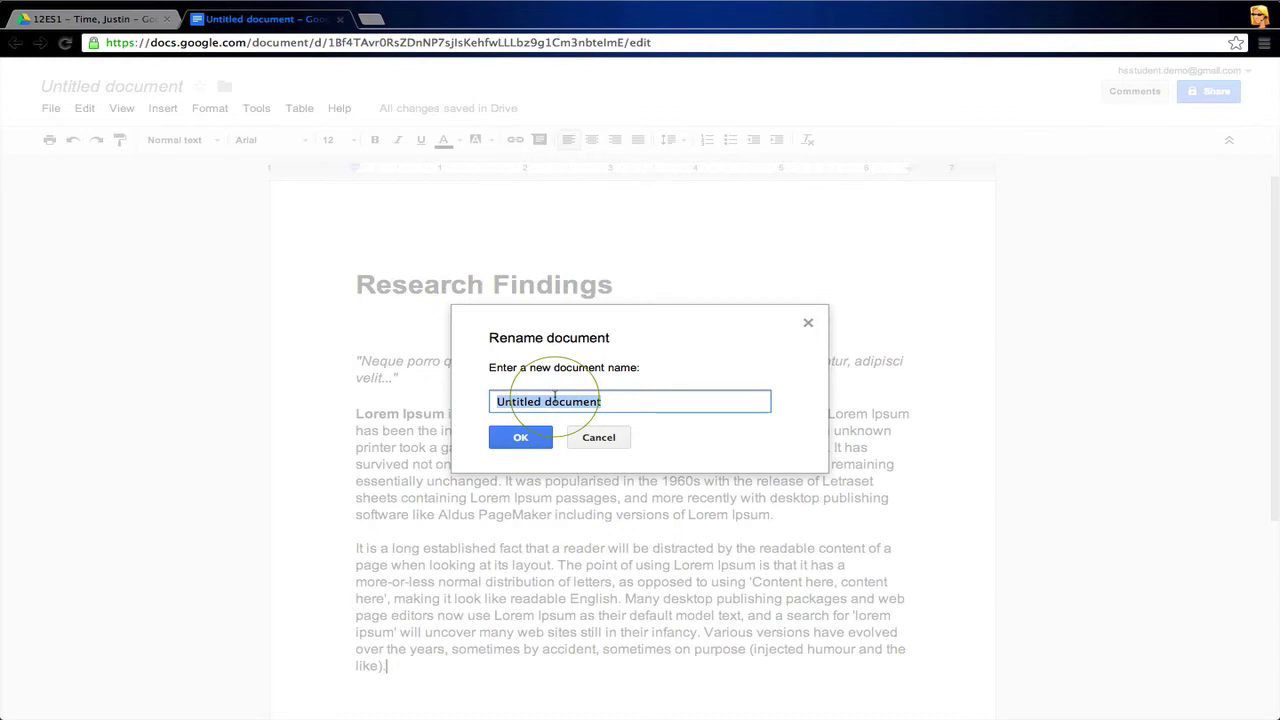
type("Research ")
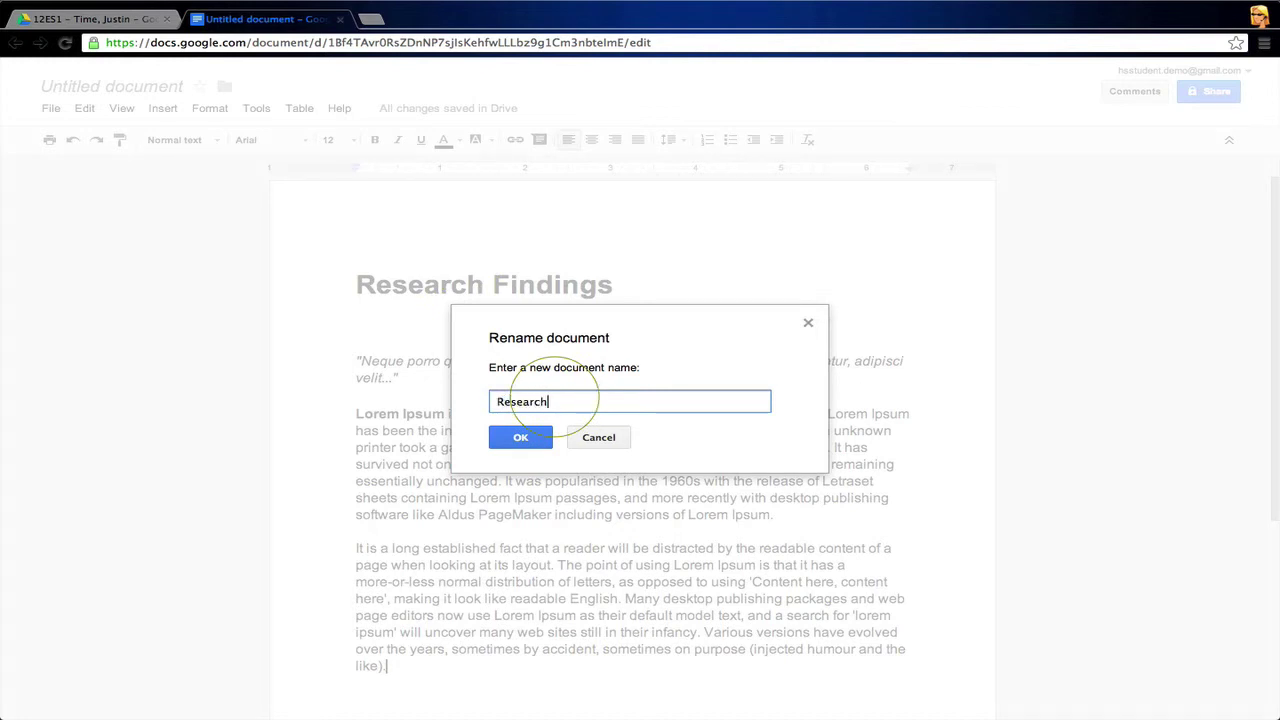
type("Findings - Justin")
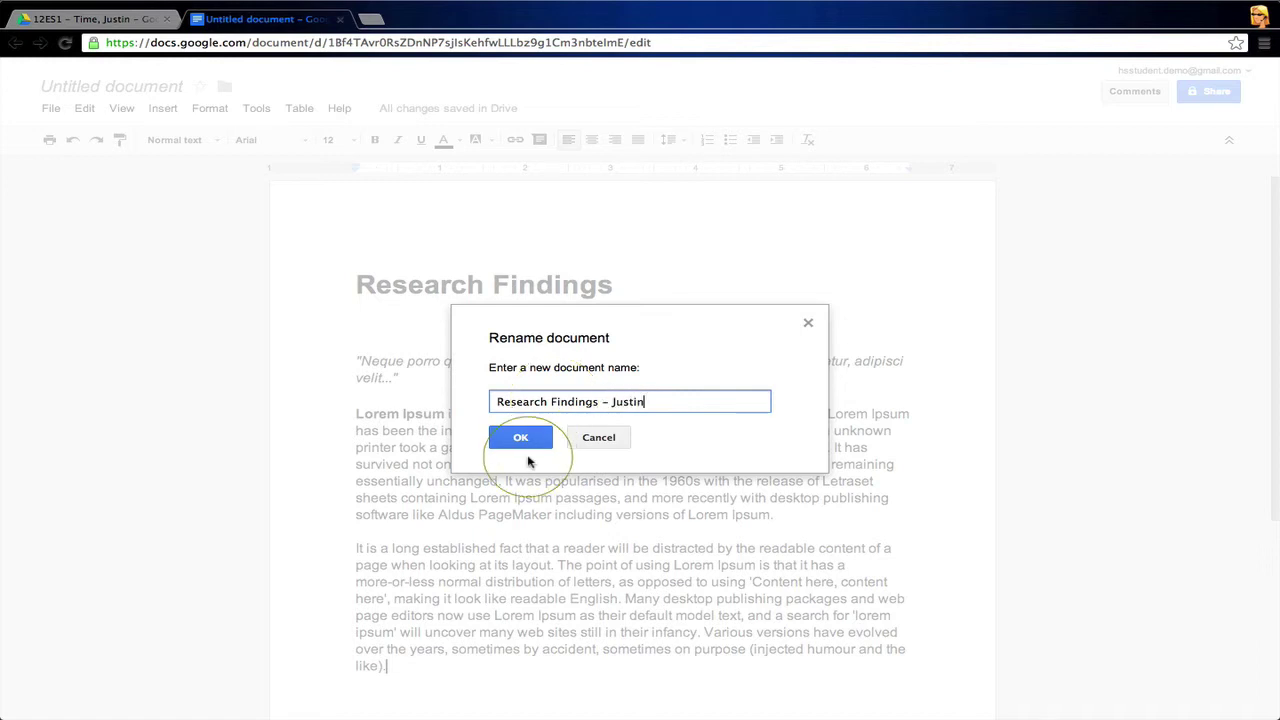
left_click(524, 437)
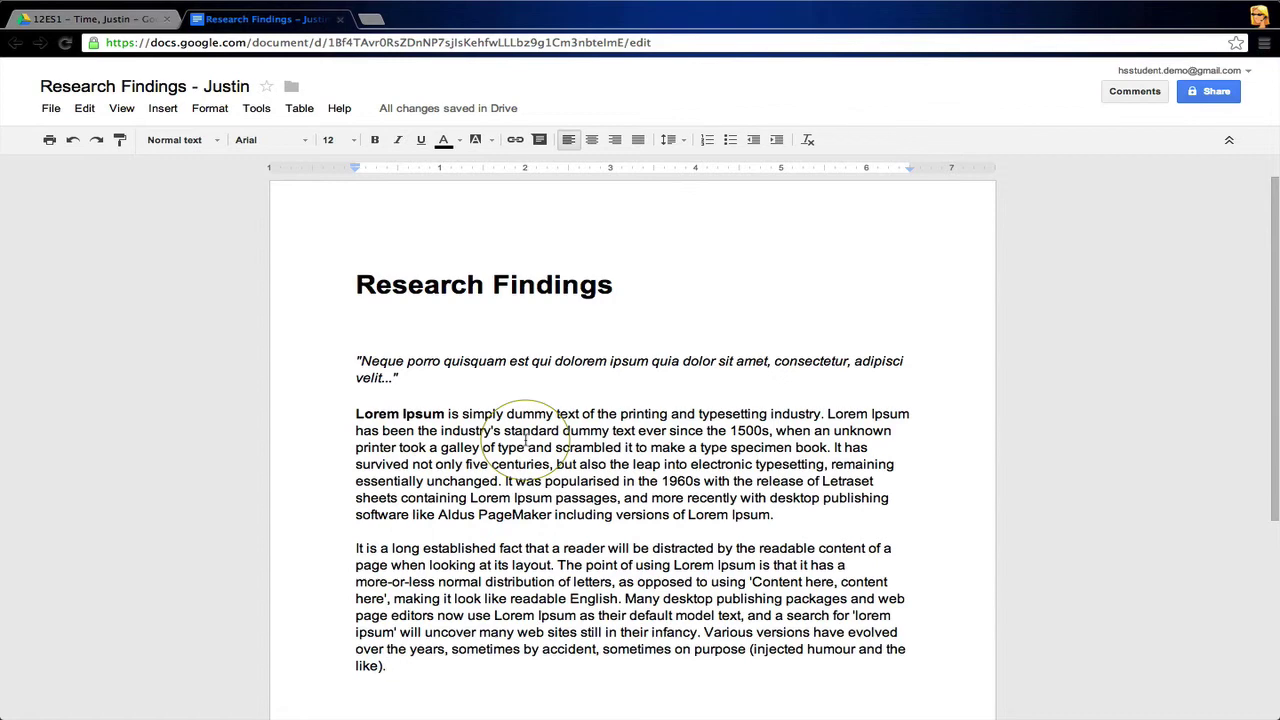
key("super+w")
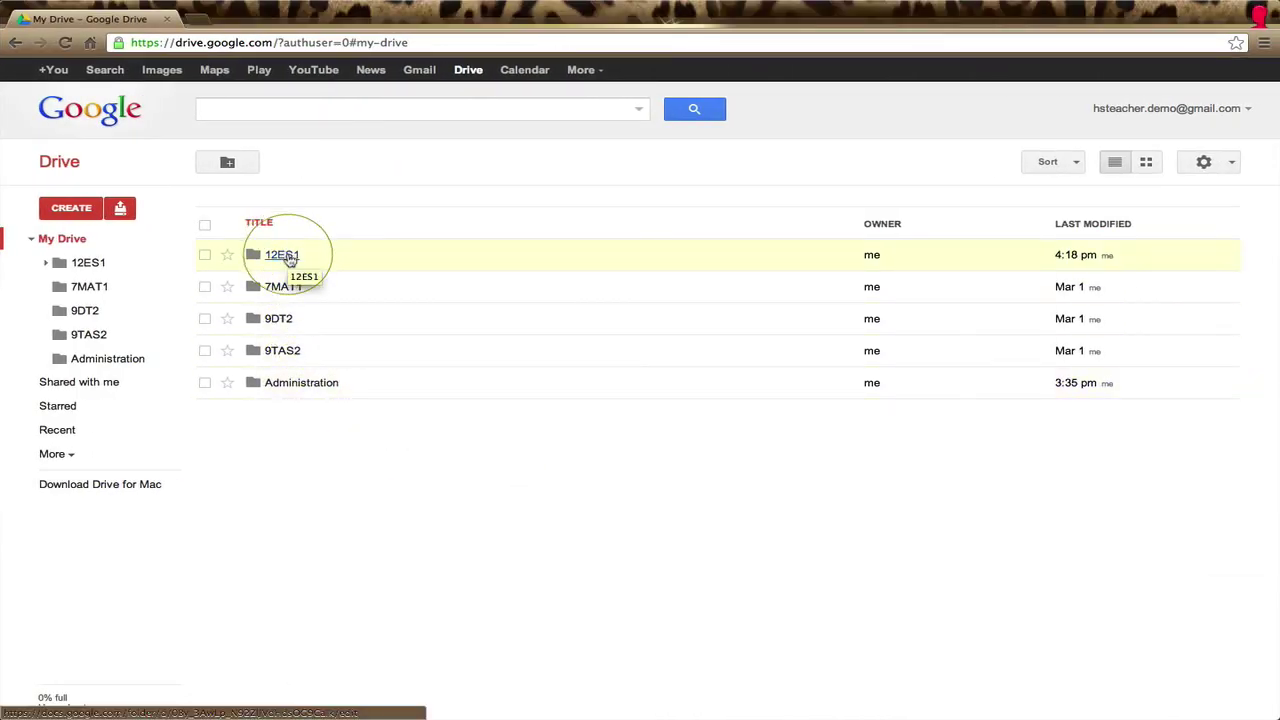
Step: Open 12ES1, then the '12ES1 - Time, Justin' folder to find the document
left_click(289, 258)
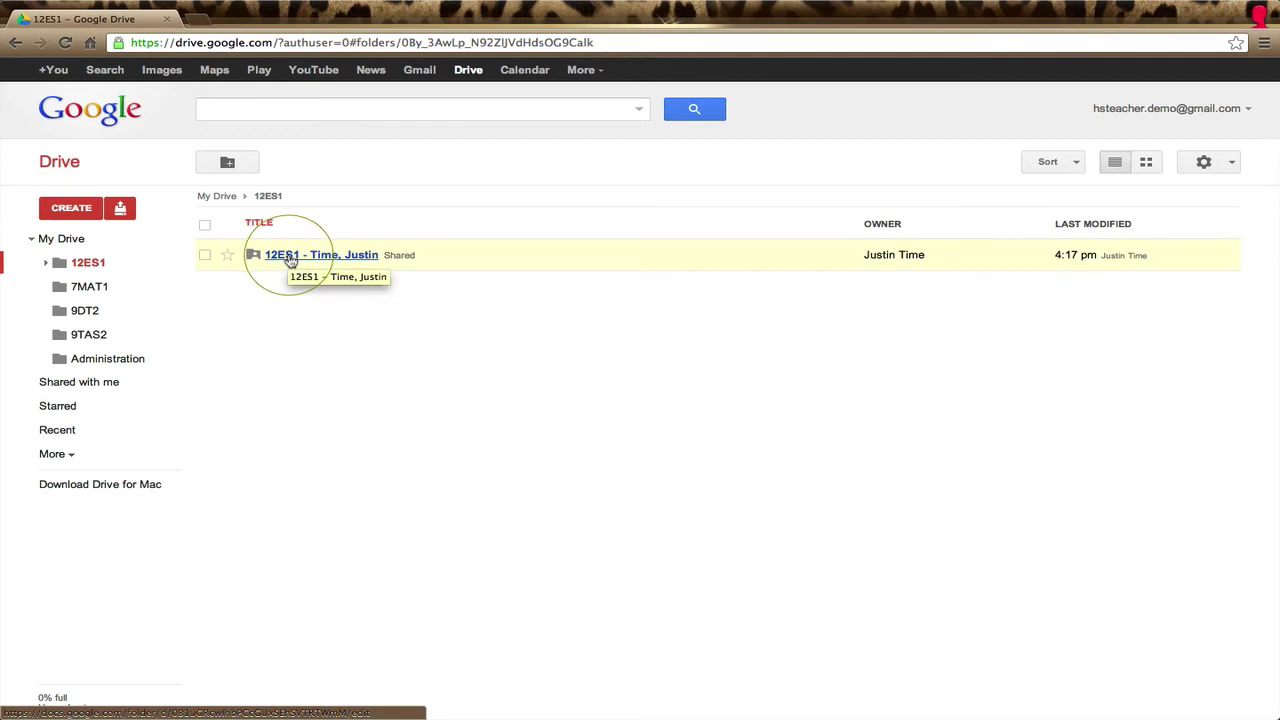
left_click(289, 257)
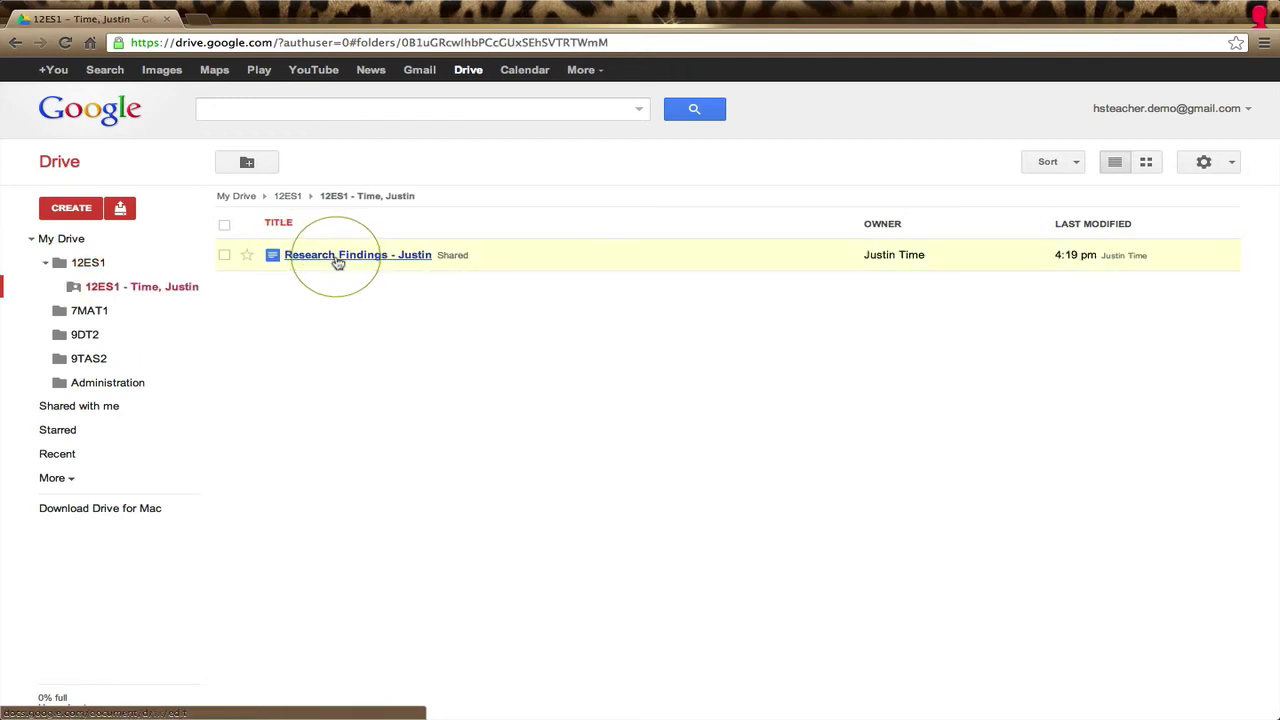